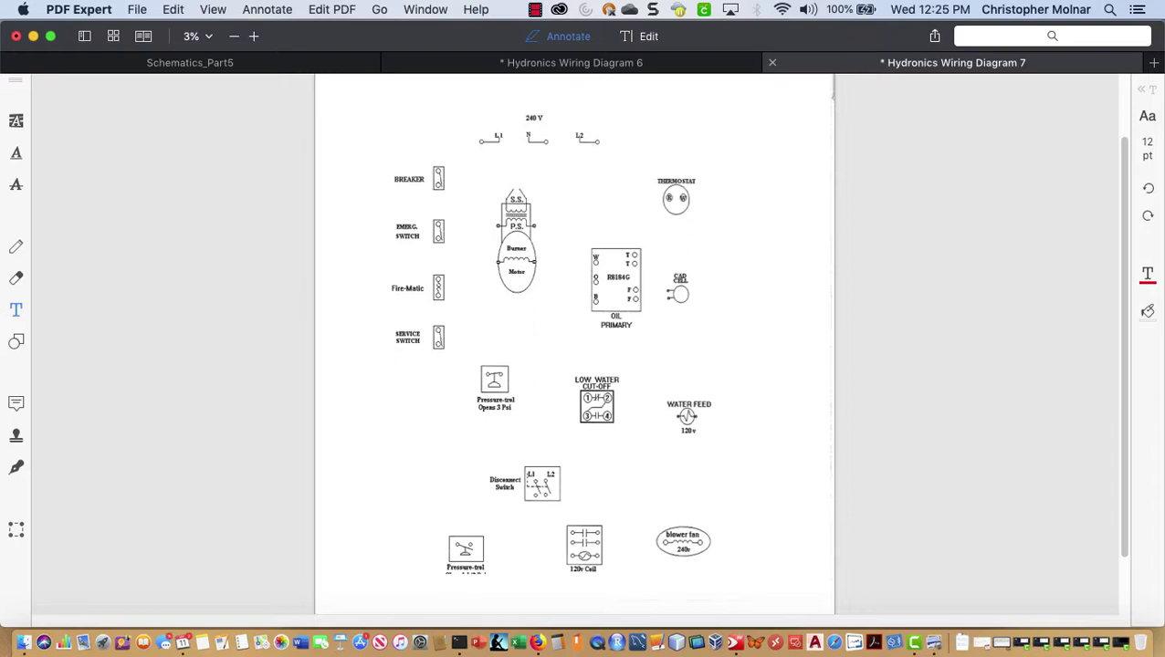
Scroll the page, then switch to the Hydronics Wiring Diagram 6 tab to see the completed wiring
{"action": "scroll", "coordinate": [418, 311], "scroll_direction": "up", "scroll_amount": 2}
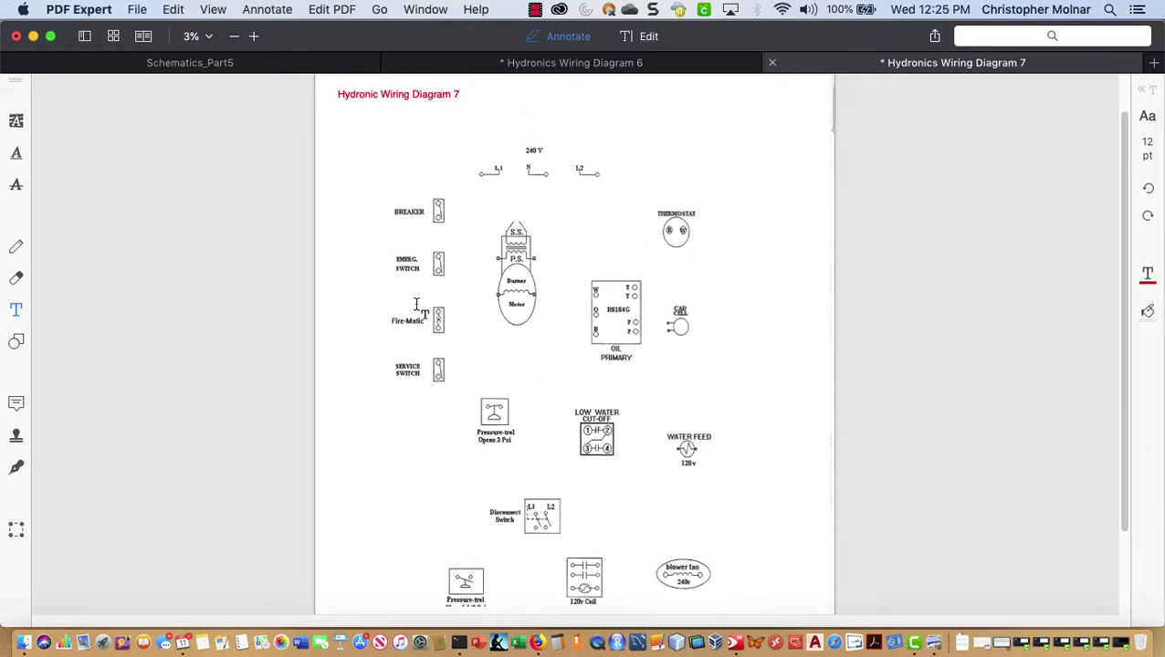
{"action": "scroll", "coordinate": [416, 304], "scroll_direction": "down", "scroll_amount": 2}
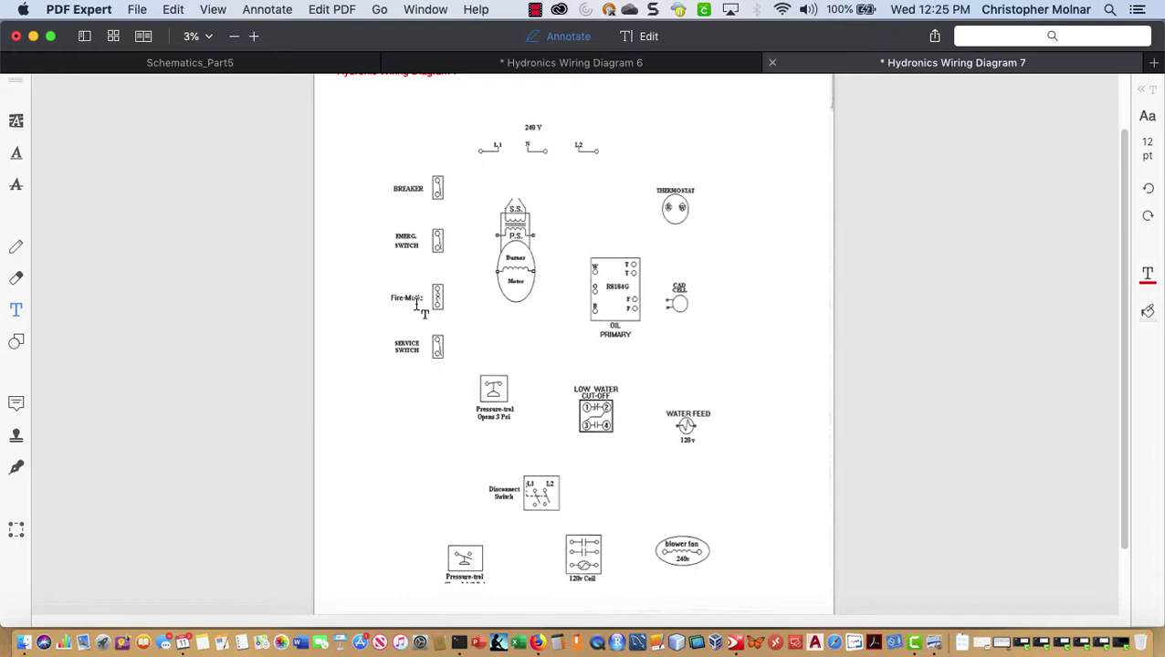
{"action": "left_click", "coordinate": [499, 62]}
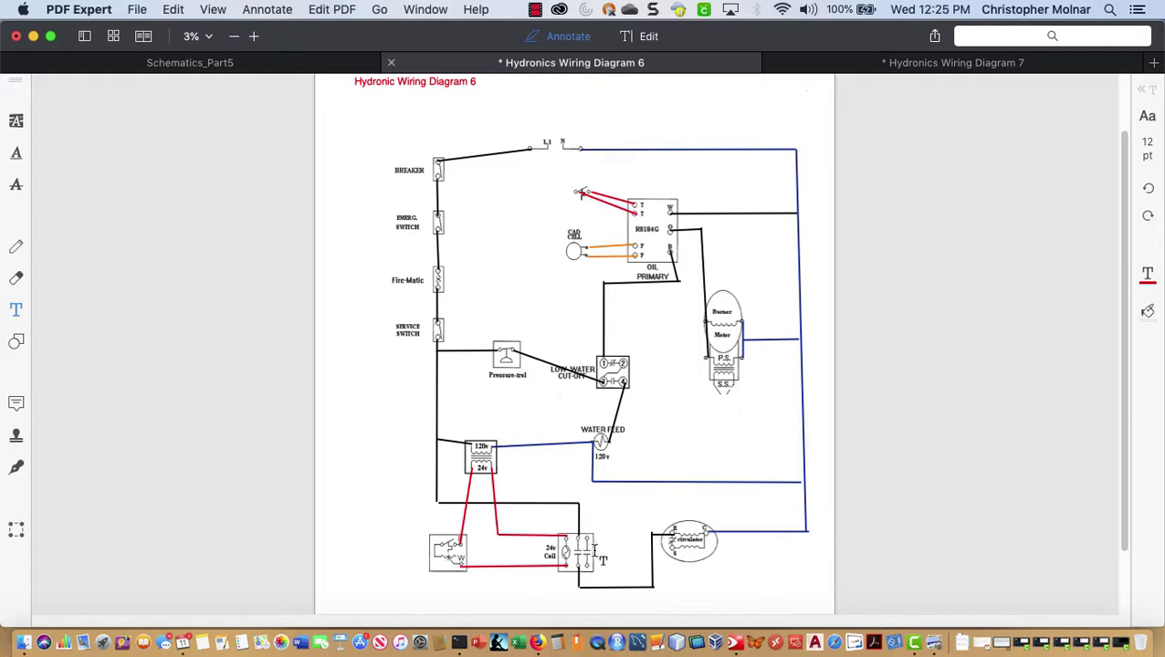
Switch back to the Hydronics Wiring Diagram 7 tab and scroll down to its unconnected components
{"action": "left_click", "coordinate": [868, 66]}
{"action": "scroll", "coordinate": [741, 386], "scroll_direction": "down", "scroll_amount": 1}
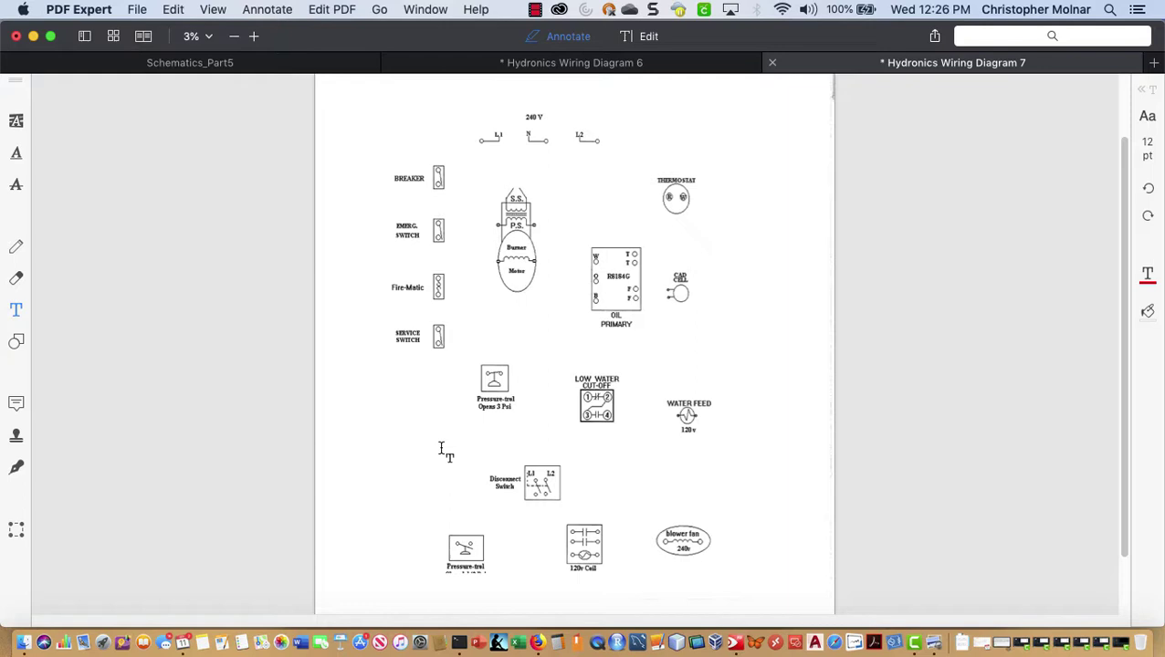
With the Shapes tool in orange, wire both oil primary F terminals to the cad cell
{"action": "left_click", "coordinate": [16, 341]}
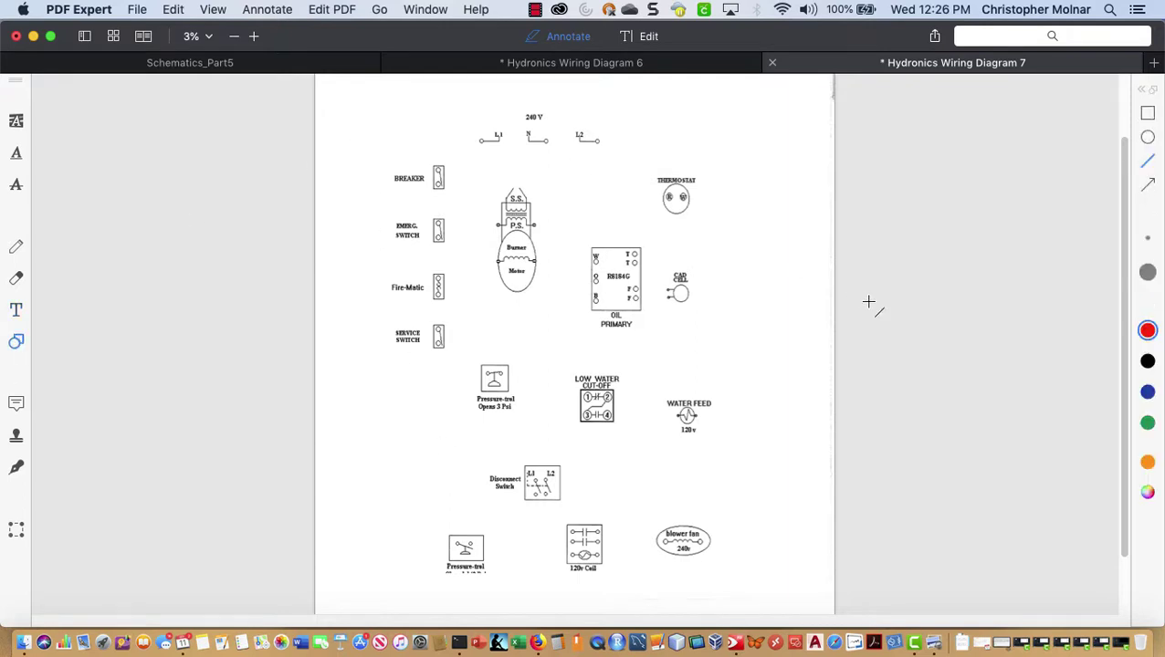
{"action": "left_click", "coordinate": [1148, 462]}
{"action": "left_click_drag", "start_coordinate": [642, 289], "coordinate": [667, 289]}
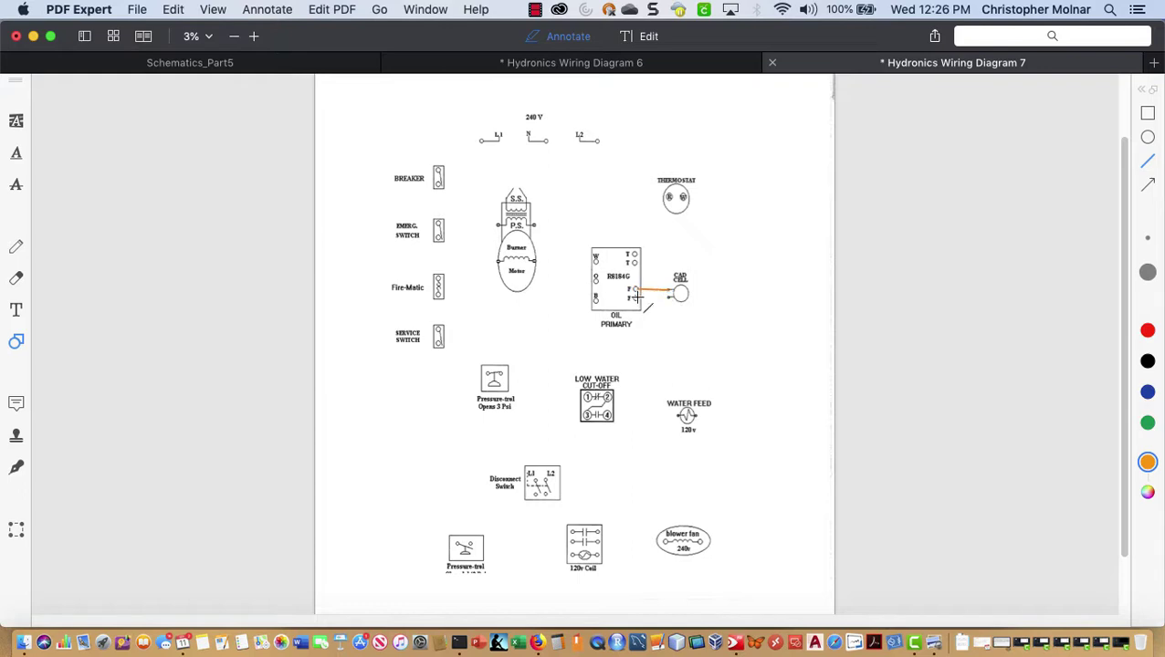
{"action": "left_click_drag", "start_coordinate": [641, 299], "coordinate": [669, 299]}
Draw a red wire from the T terminal up to the thermostat
{"action": "left_click", "coordinate": [1147, 331]}
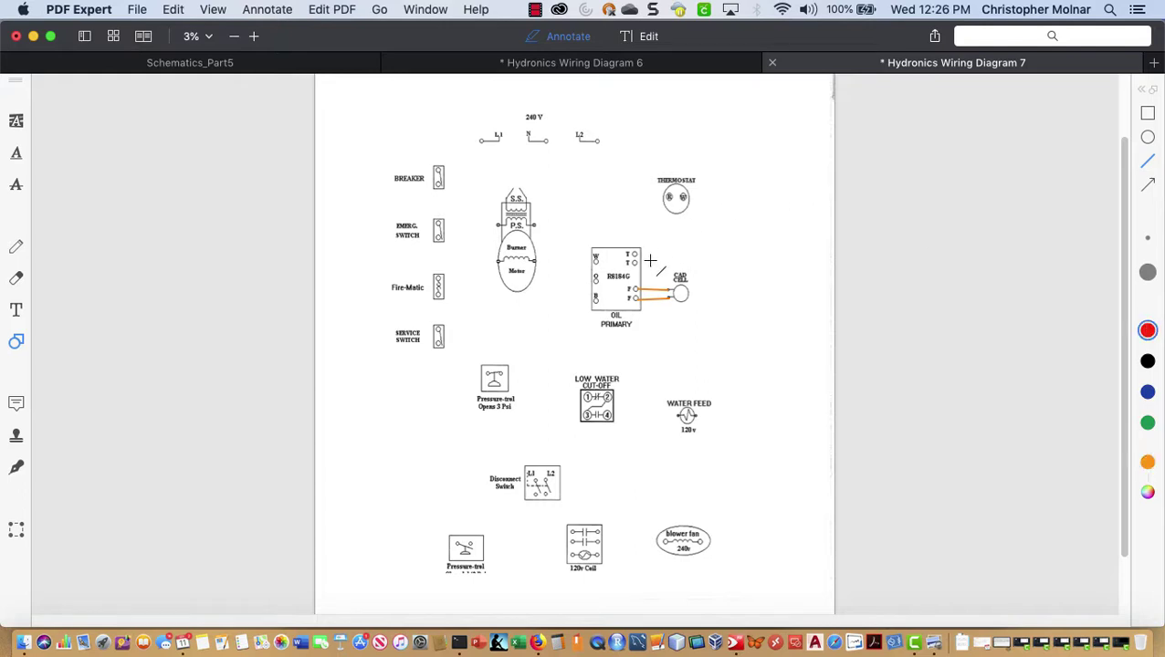
{"action": "mouse_move", "coordinate": [636, 255]}
{"action": "left_mouse_down"}
{"action": "mouse_move", "coordinate": [637, 190]}
{"action": "mouse_move", "coordinate": [681, 201]}
{"action": "mouse_move", "coordinate": [635, 264]}
{"action": "left_mouse_up"}
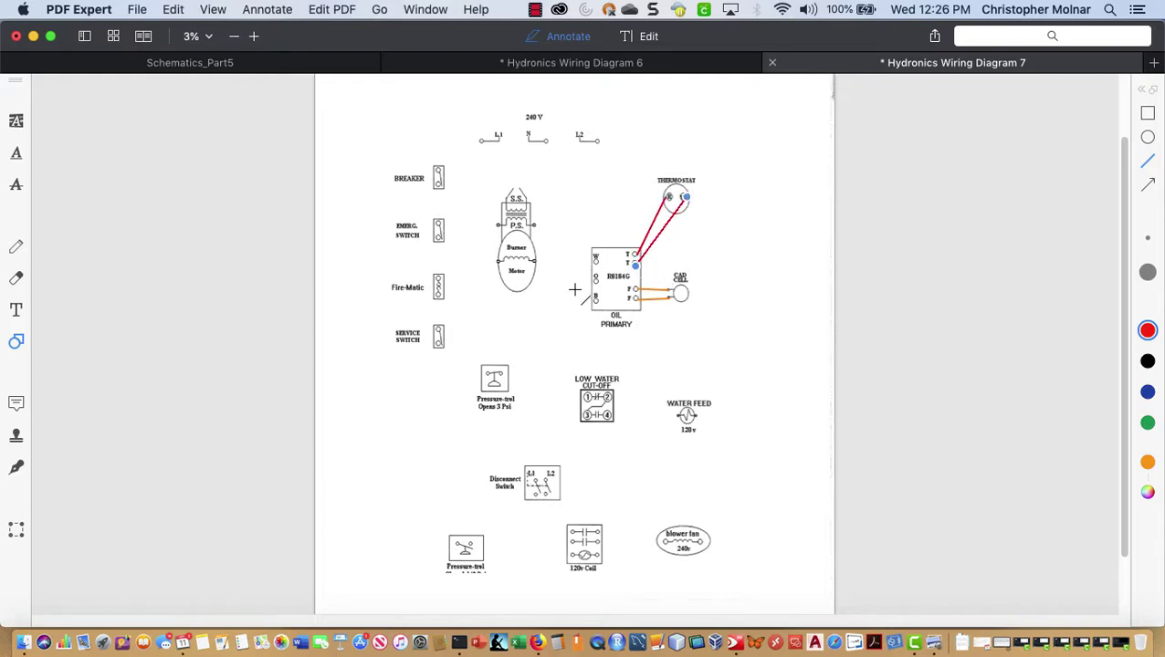
{"action": "left_click", "coordinate": [1041, 259]}
In blue, wire the N terminal down to the P.S. control and the W terminal to the burner motor
{"action": "left_click", "coordinate": [1147, 392]}
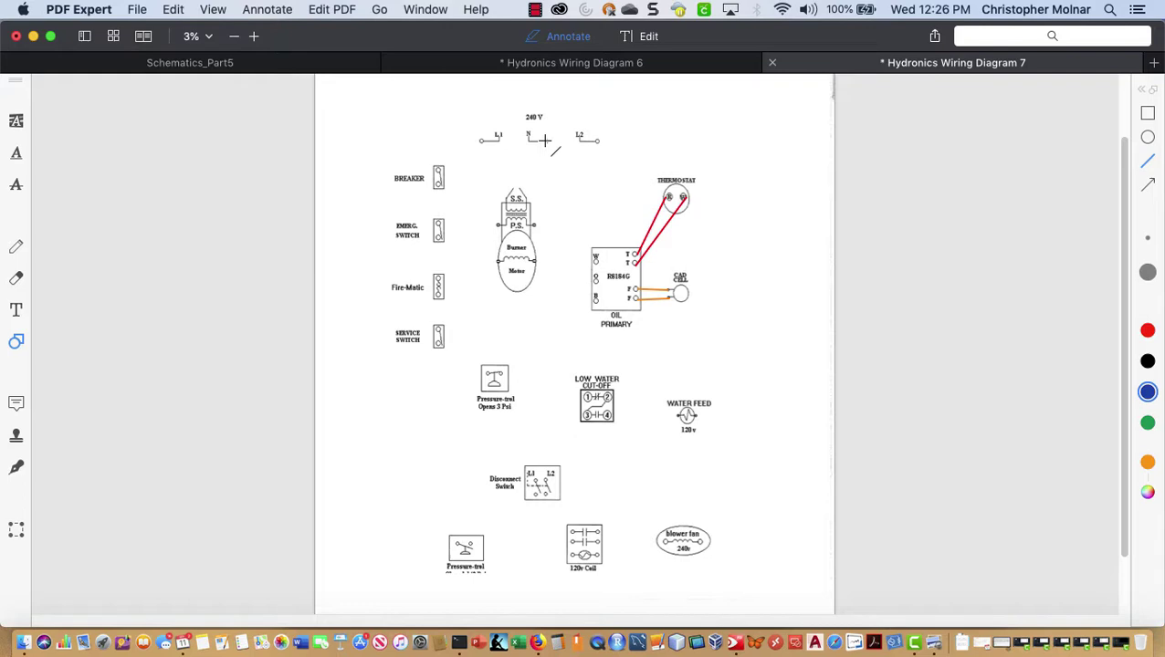
{"action": "mouse_move", "coordinate": [546, 141]}
{"action": "left_mouse_down"}
{"action": "mouse_move", "coordinate": [554, 245]}
{"action": "mouse_move", "coordinate": [534, 225]}
{"action": "mouse_move", "coordinate": [533, 243]}
{"action": "mouse_move", "coordinate": [534, 224]}
{"action": "left_mouse_up"}
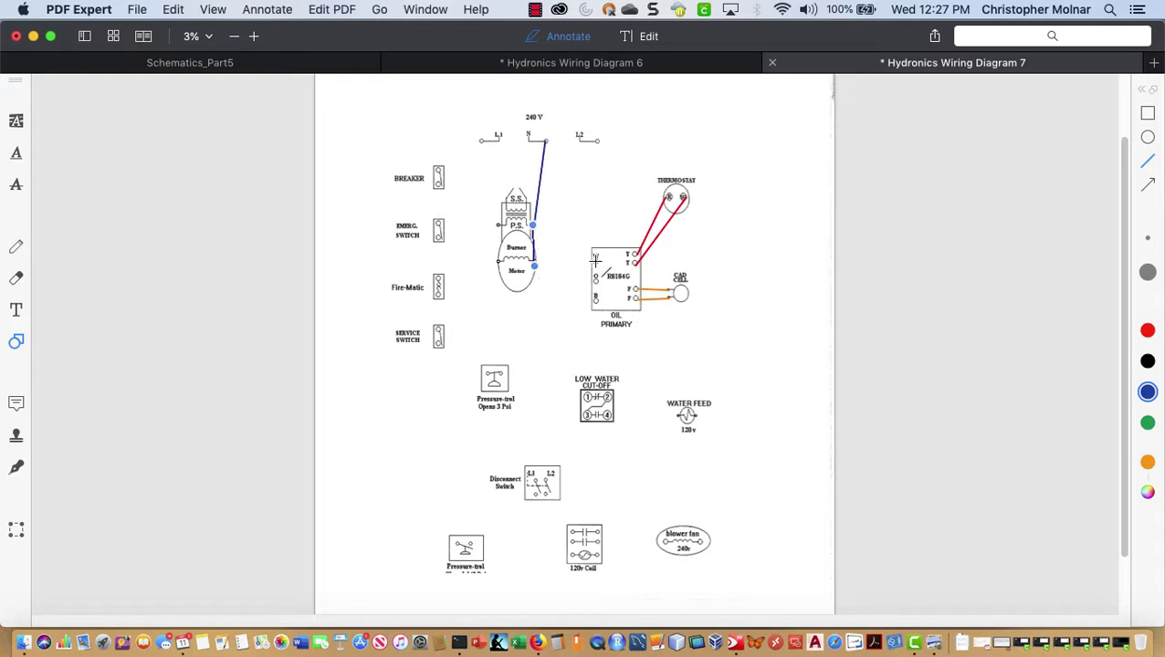
{"action": "left_click_drag", "start_coordinate": [595, 265], "coordinate": [532, 264]}
{"action": "left_click", "coordinate": [593, 284]}
Add blue wires from the oil primary's O terminal to the burner motor and down the burner's left side
{"action": "mouse_move", "coordinate": [593, 283]}
{"action": "left_mouse_down"}
{"action": "mouse_move", "coordinate": [537, 281]}
{"action": "mouse_move", "coordinate": [550, 283]}
{"action": "left_mouse_up"}
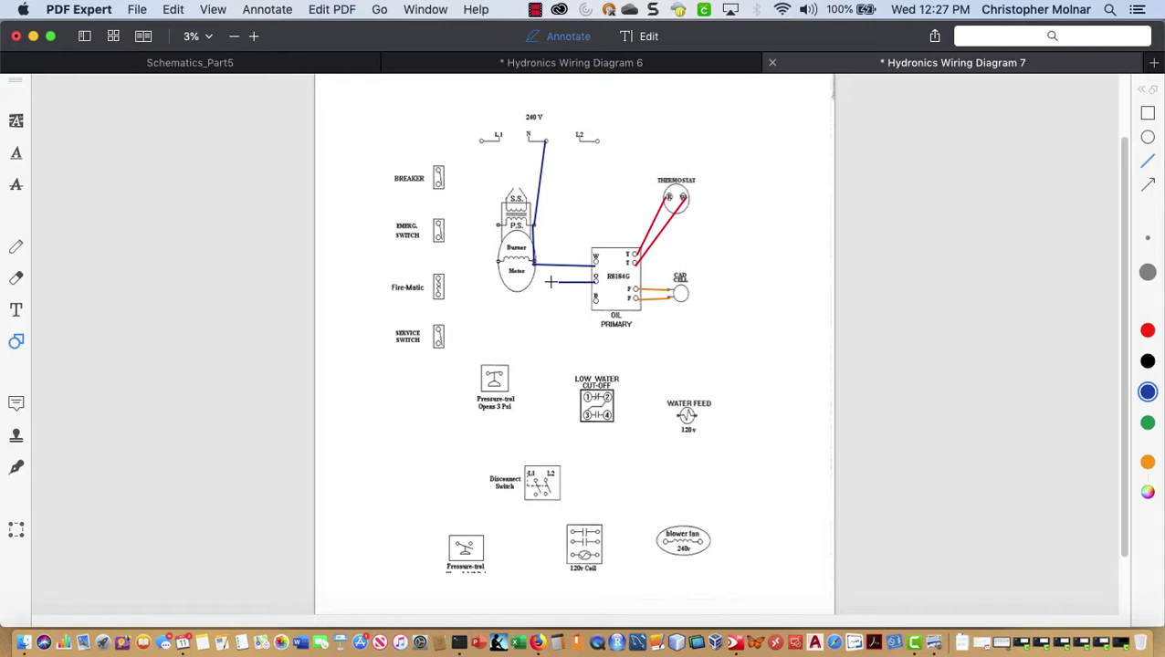
{"action": "left_click_drag", "start_coordinate": [550, 282], "coordinate": [552, 282]}
{"action": "left_click", "coordinate": [552, 304]}
{"action": "mouse_move", "coordinate": [551, 283]}
{"action": "left_mouse_down"}
{"action": "mouse_move", "coordinate": [564, 294]}
{"action": "mouse_move", "coordinate": [551, 299]}
{"action": "left_mouse_up"}
{"action": "left_click_drag", "start_coordinate": [500, 228], "coordinate": [499, 298]}
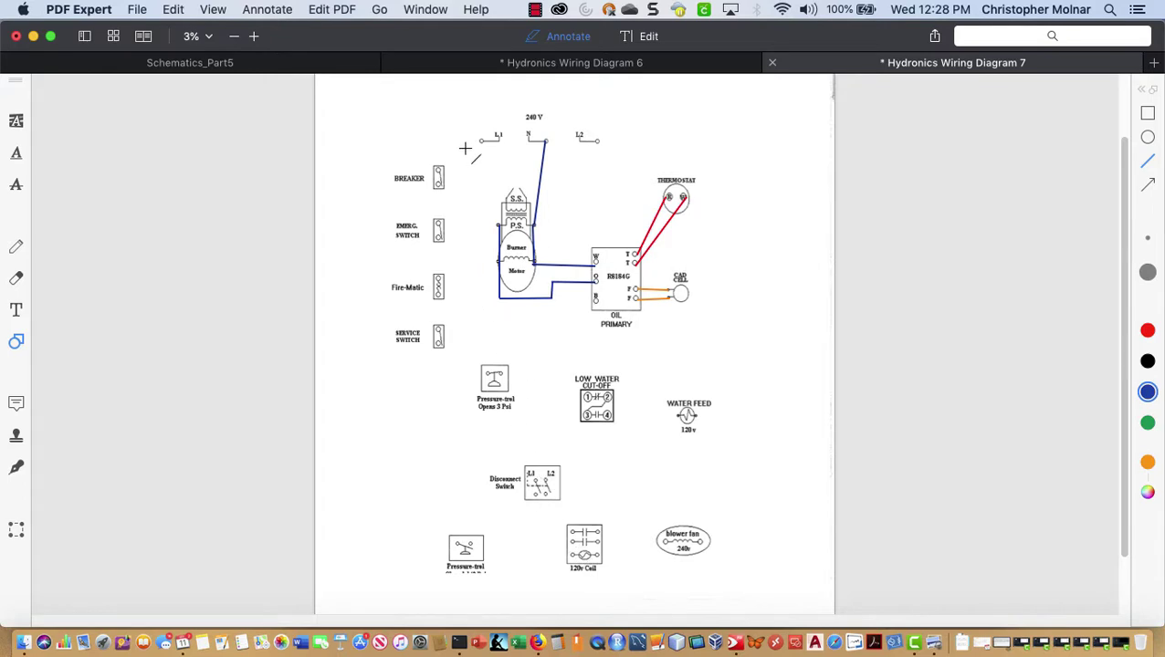
Run a blue wire from L1 left and down through the Breaker and Service Switch column
{"action": "left_click_drag", "start_coordinate": [481, 141], "coordinate": [439, 141]}
{"action": "left_click_drag", "start_coordinate": [439, 140], "coordinate": [438, 326]}
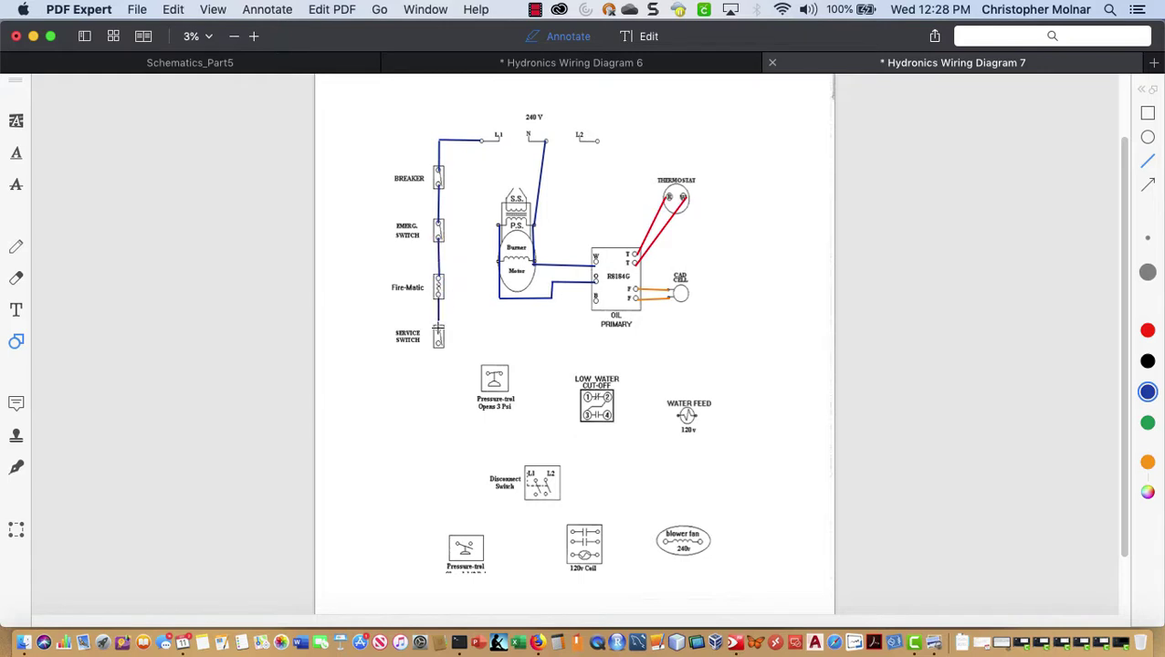
{"action": "left_click", "coordinate": [438, 343]}
{"action": "left_click_drag", "start_coordinate": [439, 344], "coordinate": [441, 542]}
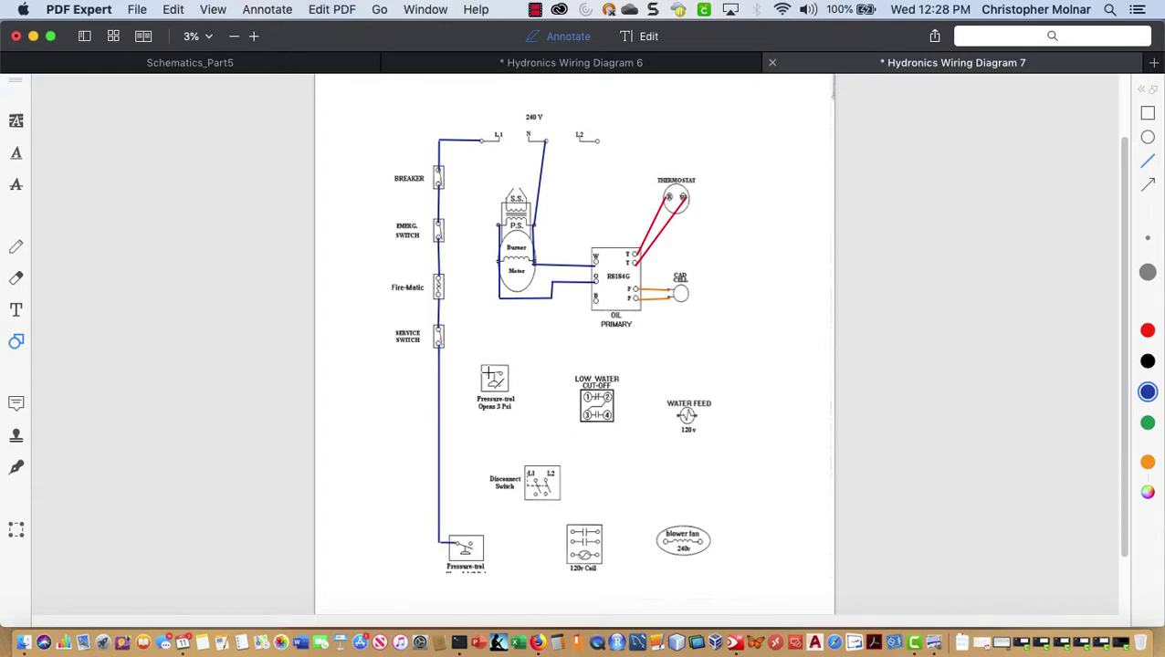
Connect the upper Pressure-trol to the vertical wire and on to the Low Water Cut-Off terminal
{"action": "left_click_drag", "start_coordinate": [489, 374], "coordinate": [439, 374]}
{"action": "left_click", "coordinate": [440, 375]}
{"action": "left_click_drag", "start_coordinate": [501, 372], "coordinate": [585, 416]}
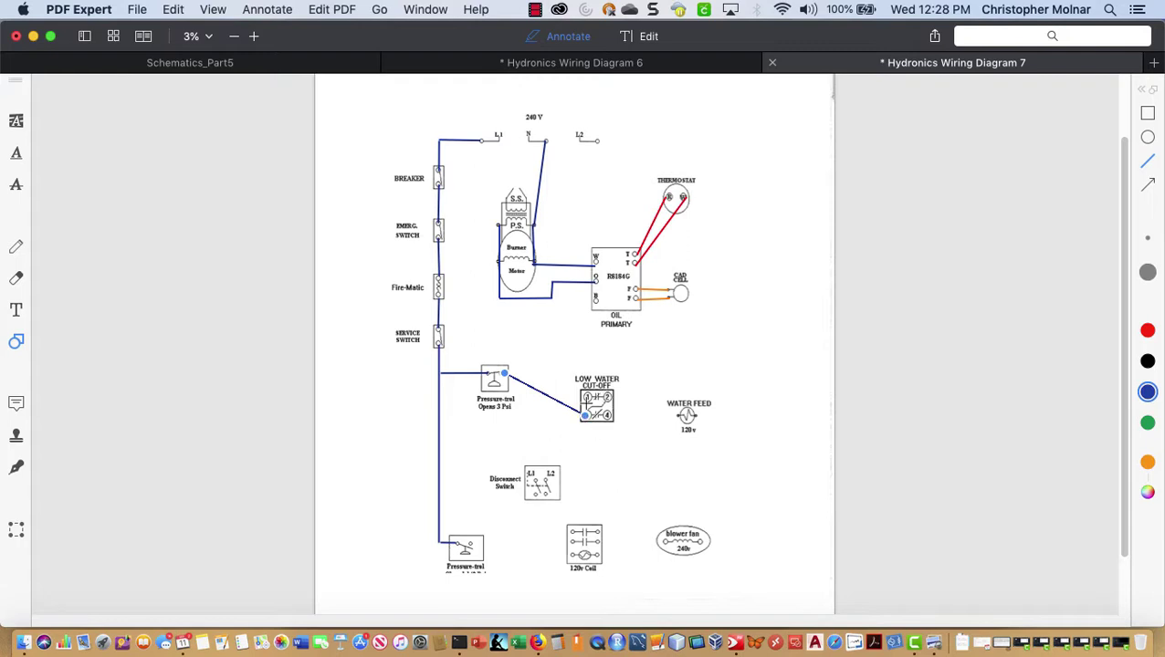
Wire the Low Water Cut-Off up to the oil primary and the Water Feed to the Low Water Cut-Off
{"action": "left_click", "coordinate": [586, 376]}
{"action": "left_click_drag", "start_coordinate": [578, 323], "coordinate": [584, 299]}
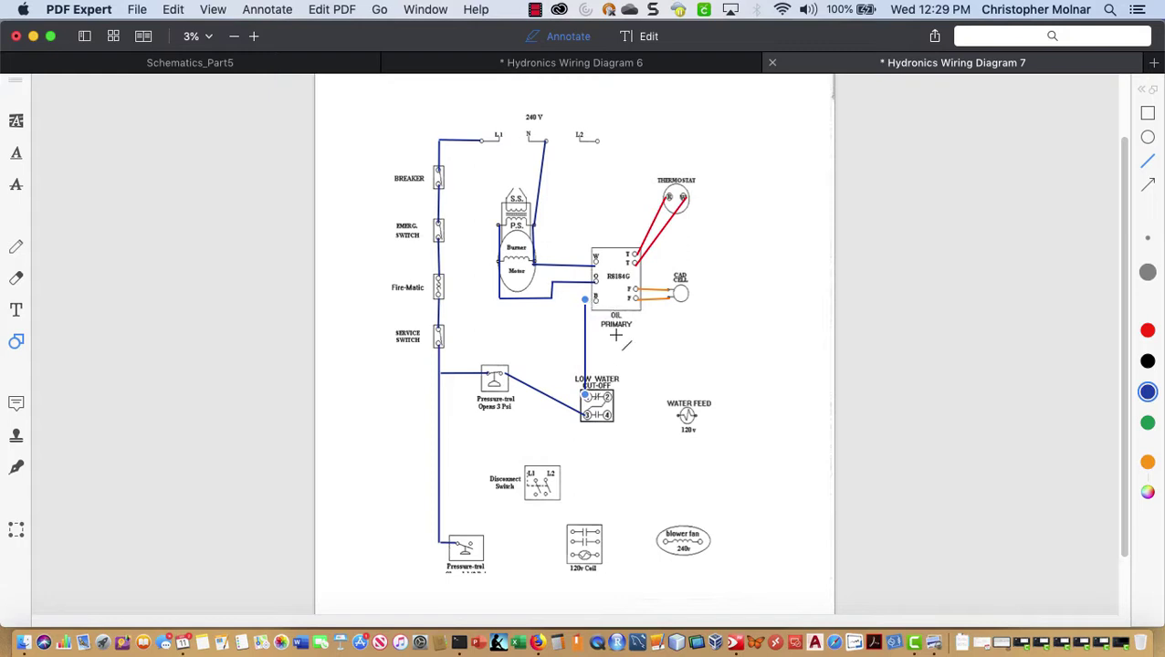
{"action": "left_click", "coordinate": [595, 299]}
{"action": "left_click", "coordinate": [585, 300]}
{"action": "left_click_drag", "start_coordinate": [679, 416], "coordinate": [607, 416]}
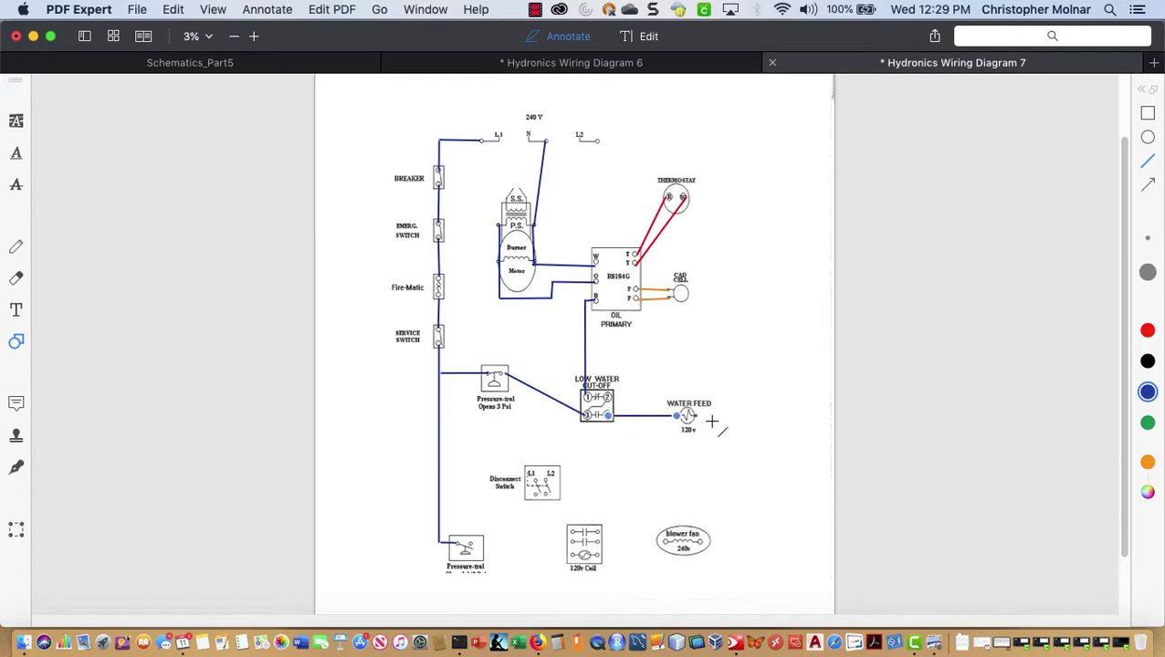
Add a blue right-hand vertical wire from the Water Feed and a top wire from N across to it
{"action": "left_click_drag", "start_coordinate": [692, 417], "coordinate": [728, 415]}
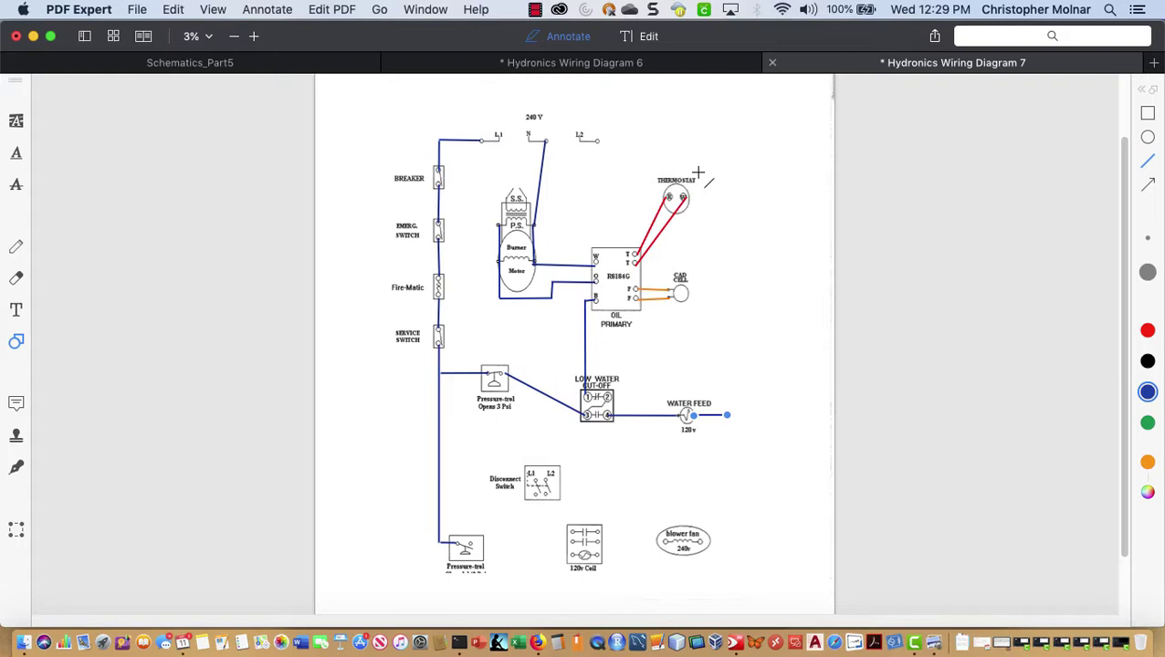
{"action": "mouse_move", "coordinate": [696, 170]}
{"action": "left_mouse_down"}
{"action": "mouse_move", "coordinate": [743, 384]}
{"action": "mouse_move", "coordinate": [726, 416]}
{"action": "left_mouse_up"}
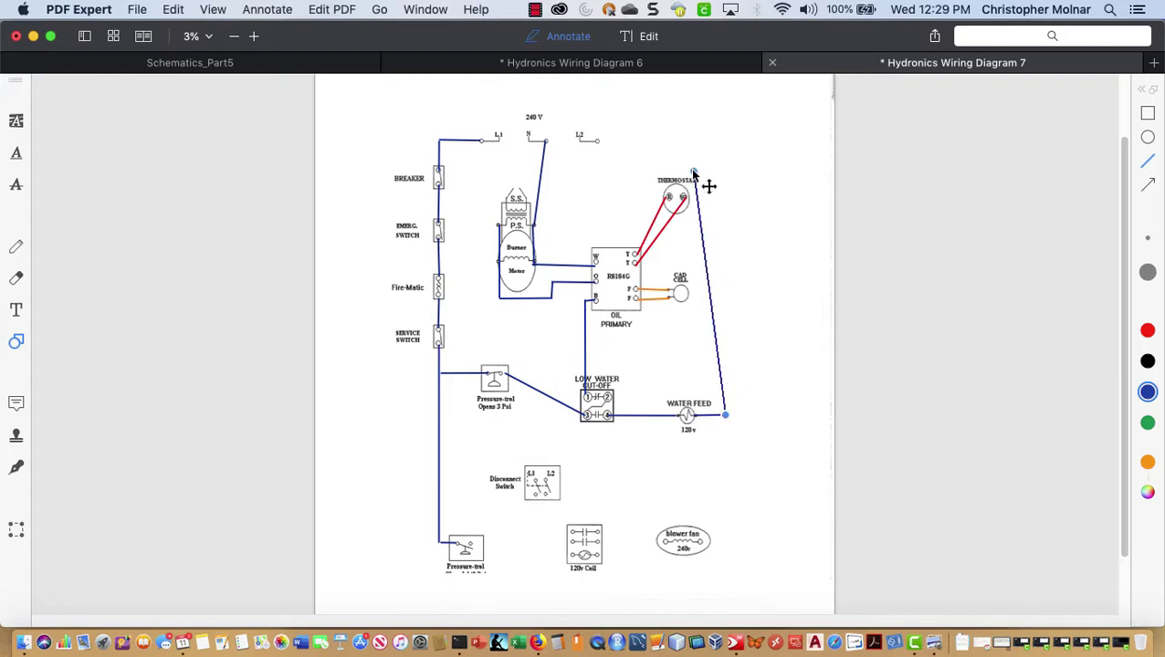
{"action": "left_click_drag", "start_coordinate": [697, 173], "coordinate": [721, 165]}
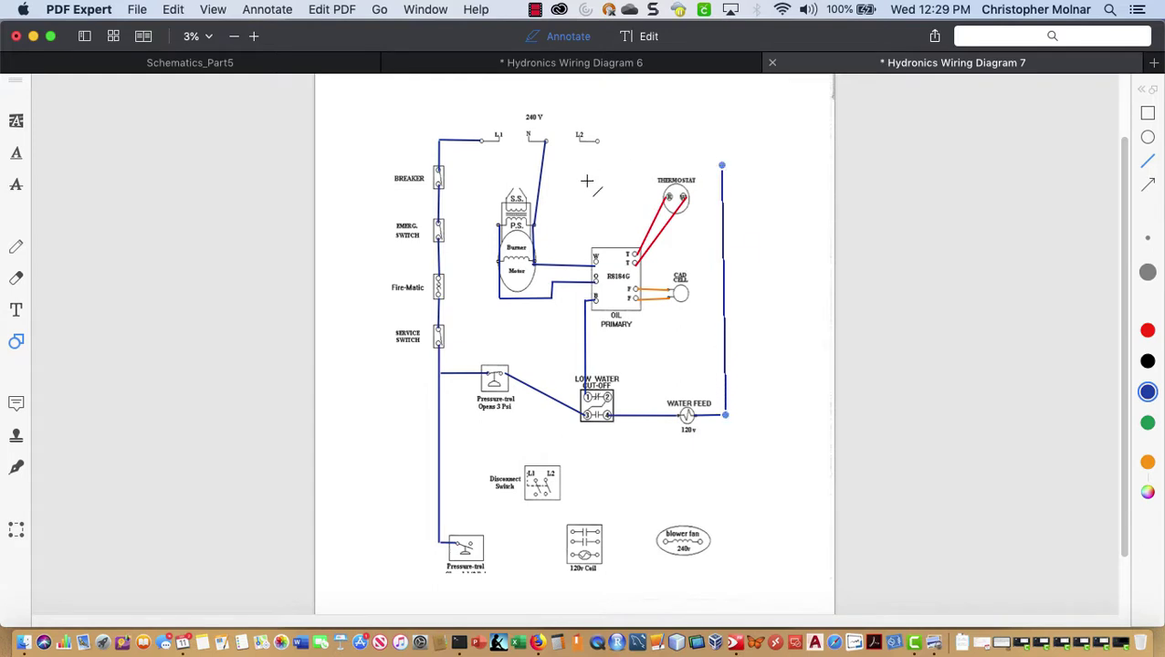
{"action": "left_click", "coordinate": [544, 165]}
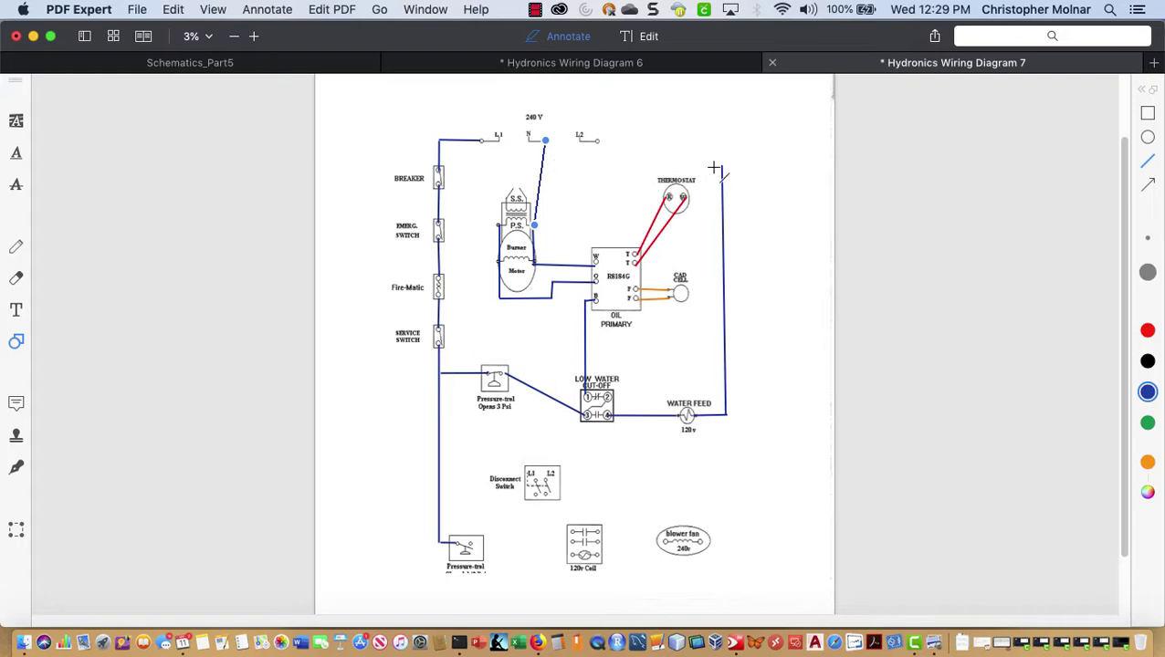
{"action": "left_click_drag", "start_coordinate": [714, 167], "coordinate": [541, 165]}
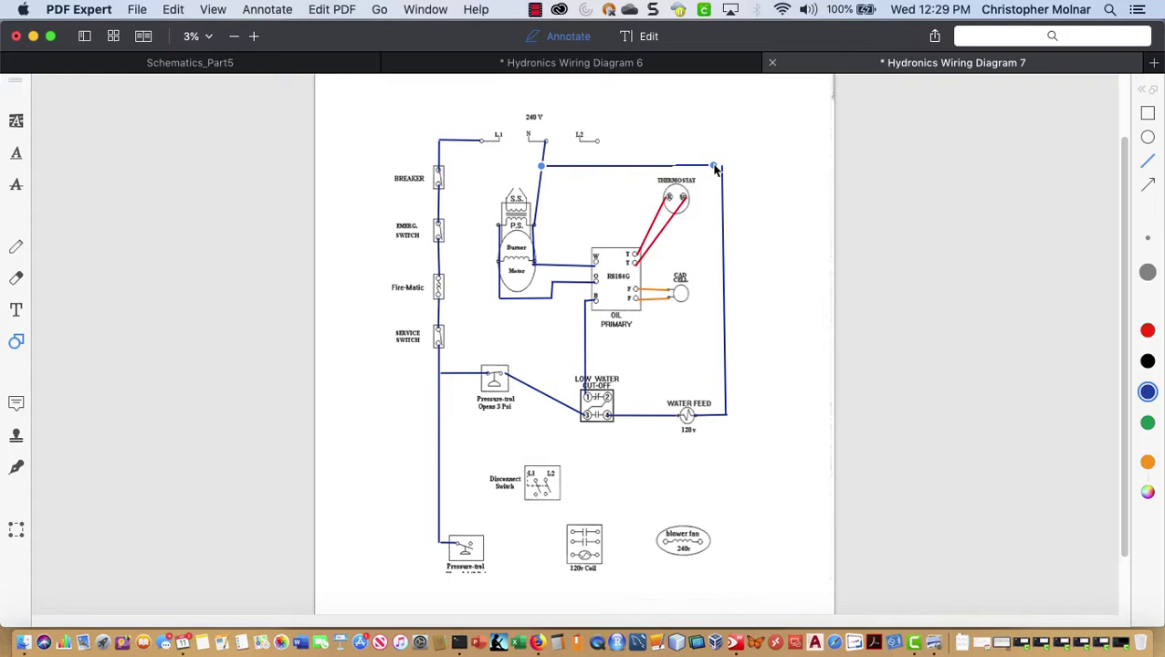
{"action": "left_click_drag", "start_coordinate": [715, 165], "coordinate": [722, 167]}
Wire the Pressure-trol to the 120v Coil, add a horizontal bottom wire, and extend the right vertical to it
{"action": "mouse_move", "coordinate": [470, 546]}
{"action": "left_mouse_down"}
{"action": "mouse_move", "coordinate": [754, 553]}
{"action": "mouse_move", "coordinate": [644, 562]}
{"action": "mouse_move", "coordinate": [596, 581]}
{"action": "left_mouse_up"}
{"action": "left_click_drag", "start_coordinate": [740, 575], "coordinate": [595, 580]}
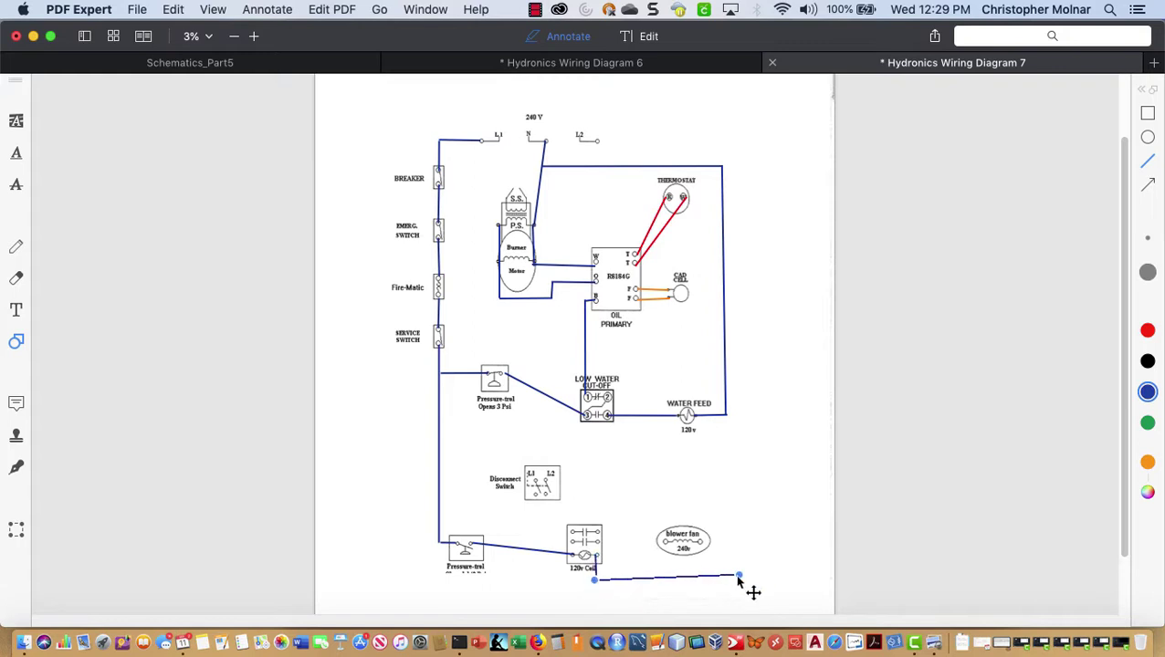
{"action": "left_click_drag", "start_coordinate": [738, 575], "coordinate": [740, 580]}
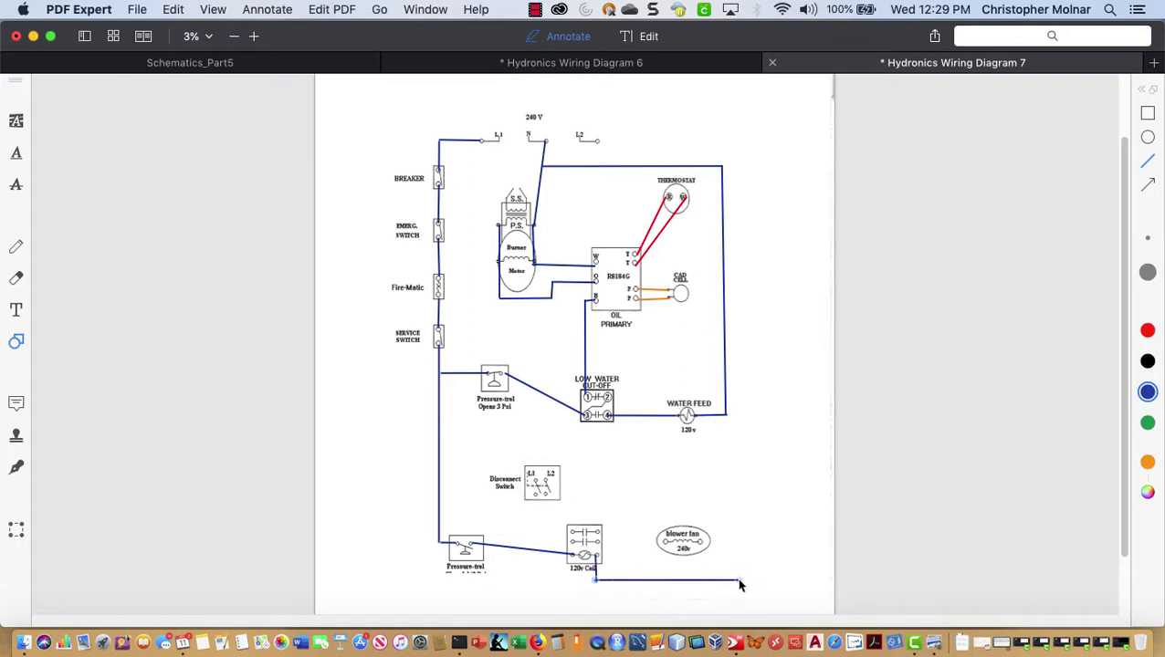
{"action": "left_click", "coordinate": [726, 416]}
{"action": "left_click_drag", "start_coordinate": [726, 415], "coordinate": [738, 577]}
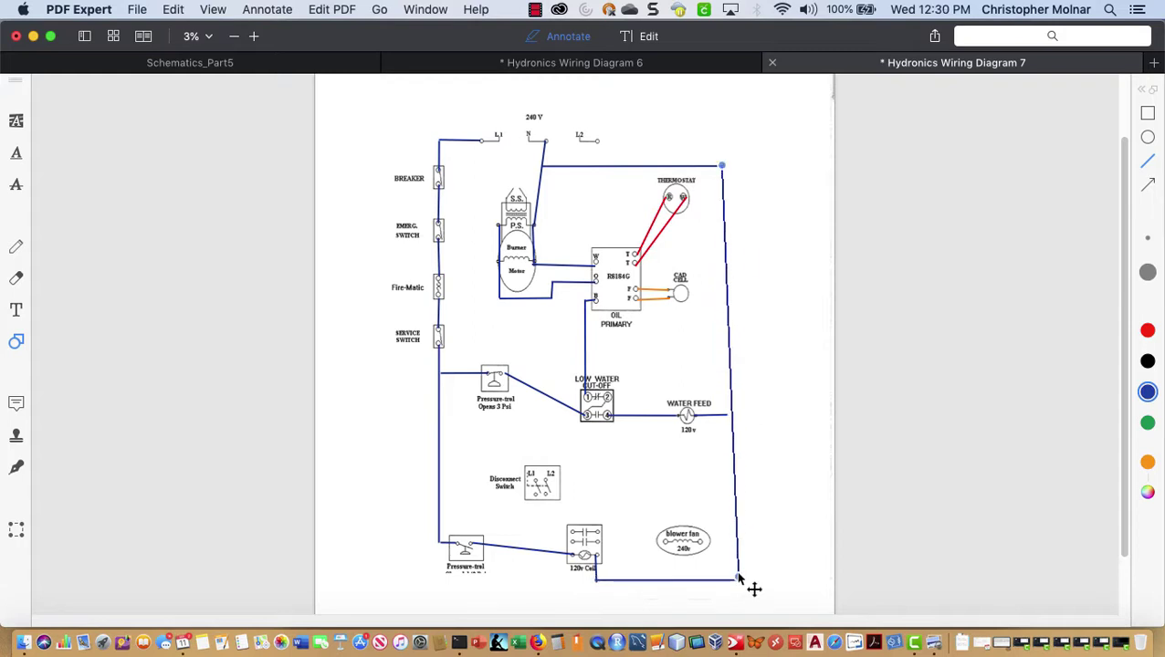
{"action": "left_click", "coordinate": [722, 416]}
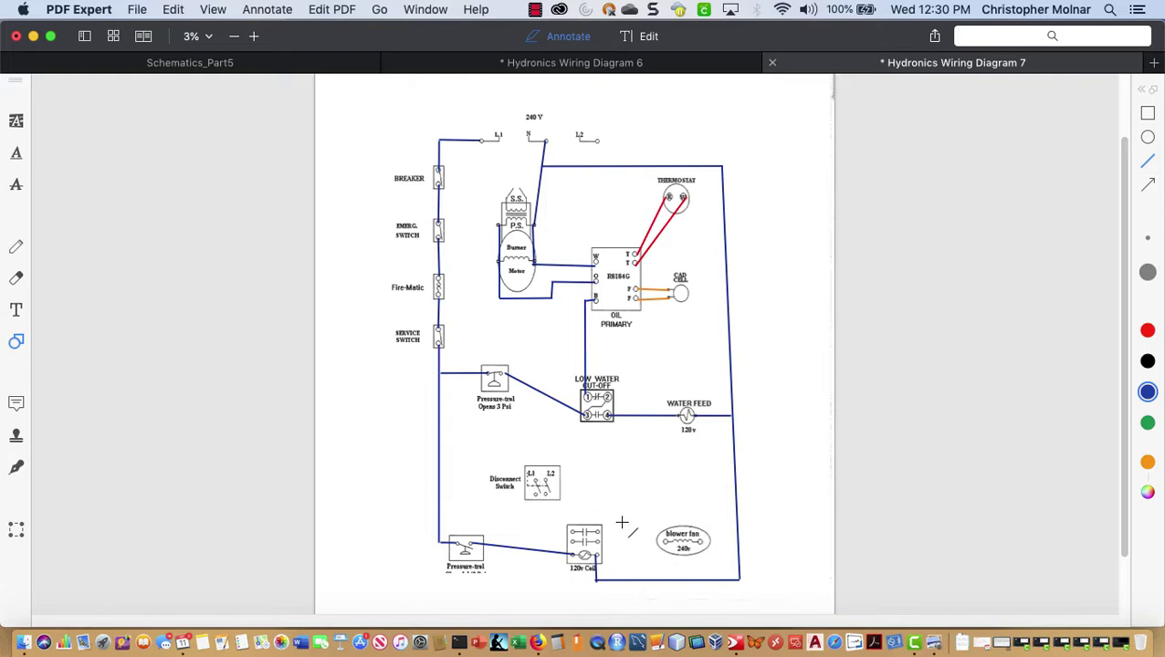
Switch to black and draw the L2 wire right, down the right side, and into the Disconnect Switch
{"action": "left_click_drag", "start_coordinate": [651, 539], "coordinate": [637, 525]}
{"action": "left_click", "coordinate": [1147, 362]}
{"action": "left_click_drag", "start_coordinate": [614, 140], "coordinate": [741, 141]}
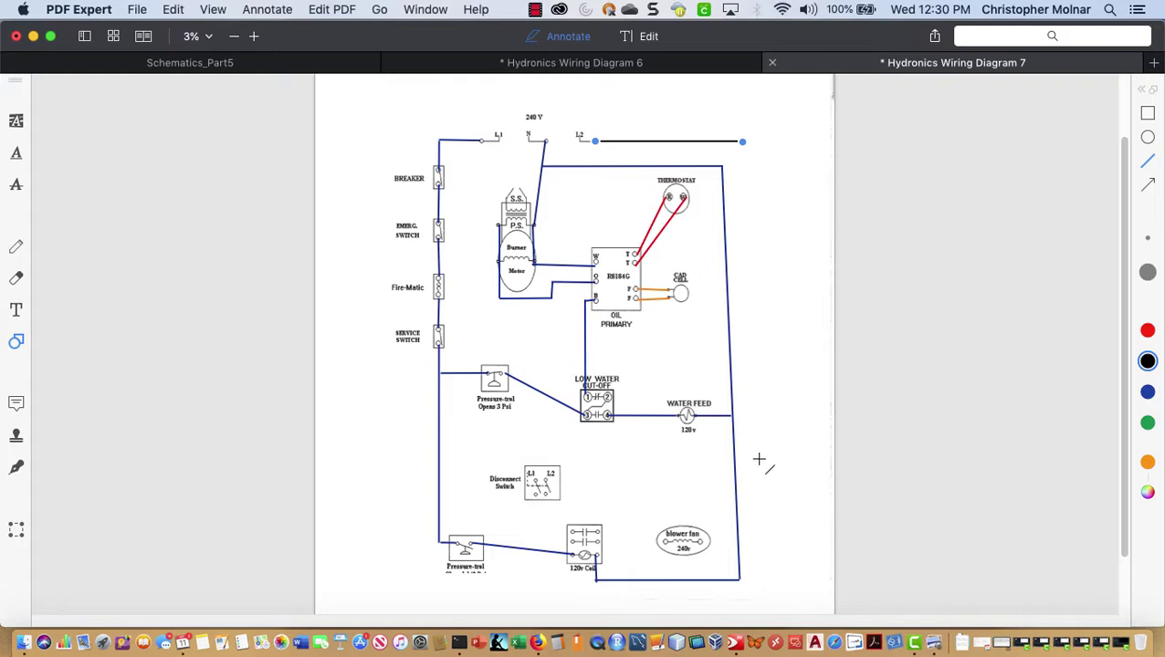
{"action": "left_click_drag", "start_coordinate": [757, 469], "coordinate": [741, 142]}
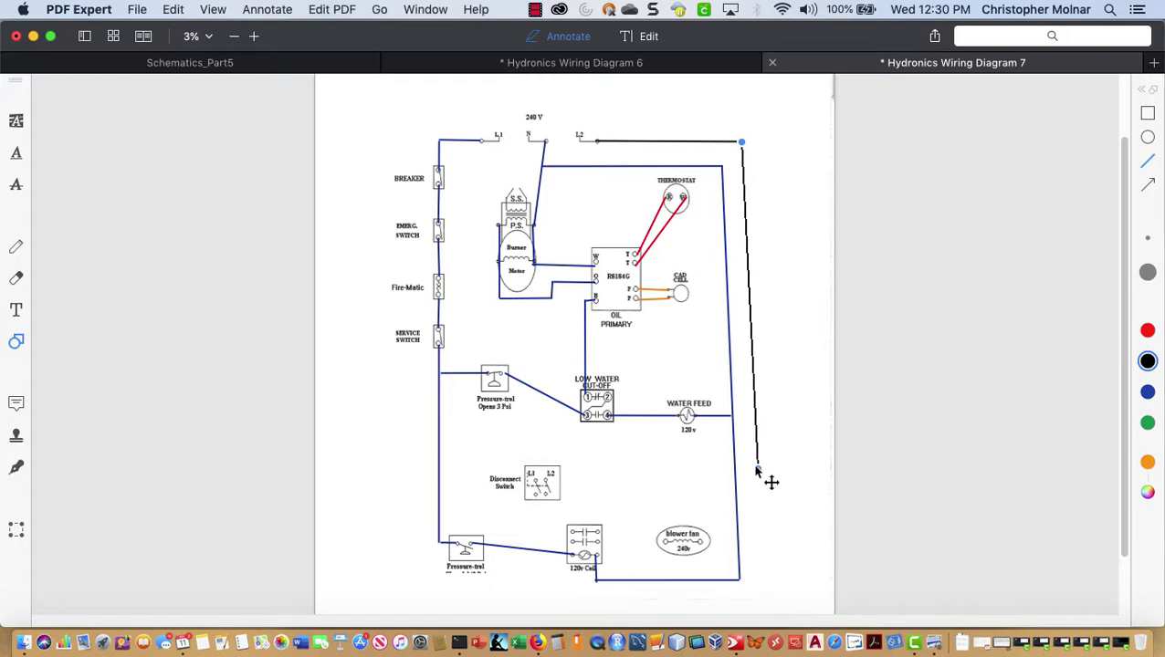
{"action": "left_click_drag", "start_coordinate": [759, 473], "coordinate": [750, 476]}
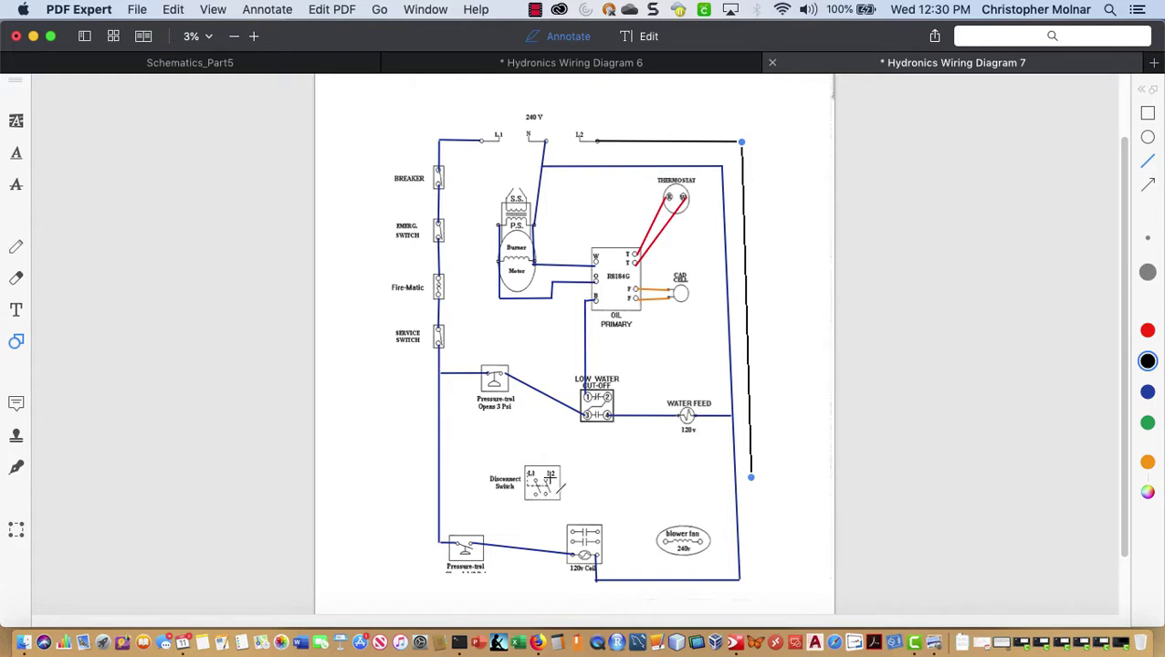
{"action": "left_click_drag", "start_coordinate": [549, 477], "coordinate": [750, 475]}
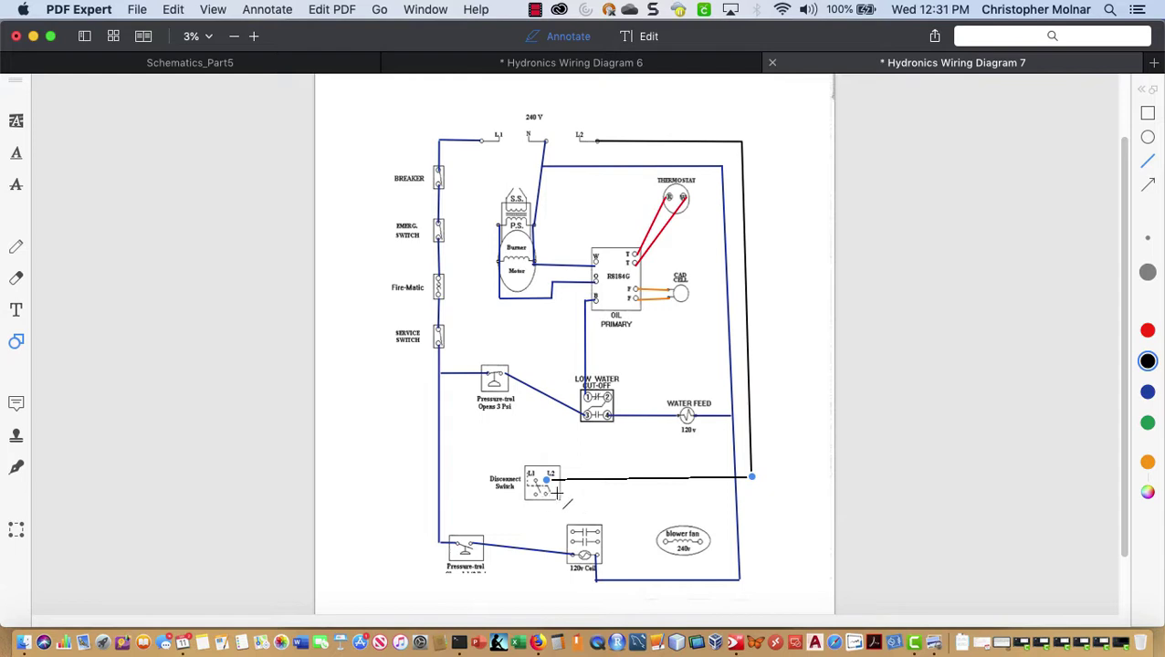
Draw black wires from the 120v Coil contacts to both blower fan terminals
{"action": "left_click", "coordinate": [547, 492]}
{"action": "left_click", "coordinate": [548, 527]}
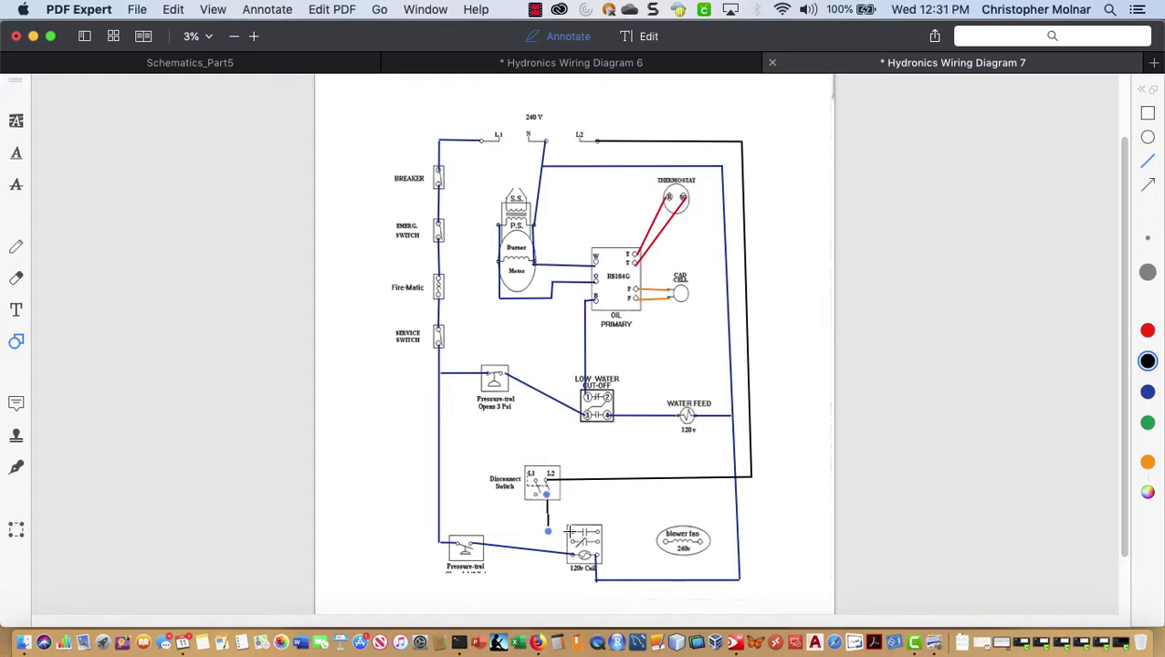
{"action": "left_click_drag", "start_coordinate": [546, 531], "coordinate": [665, 543]}
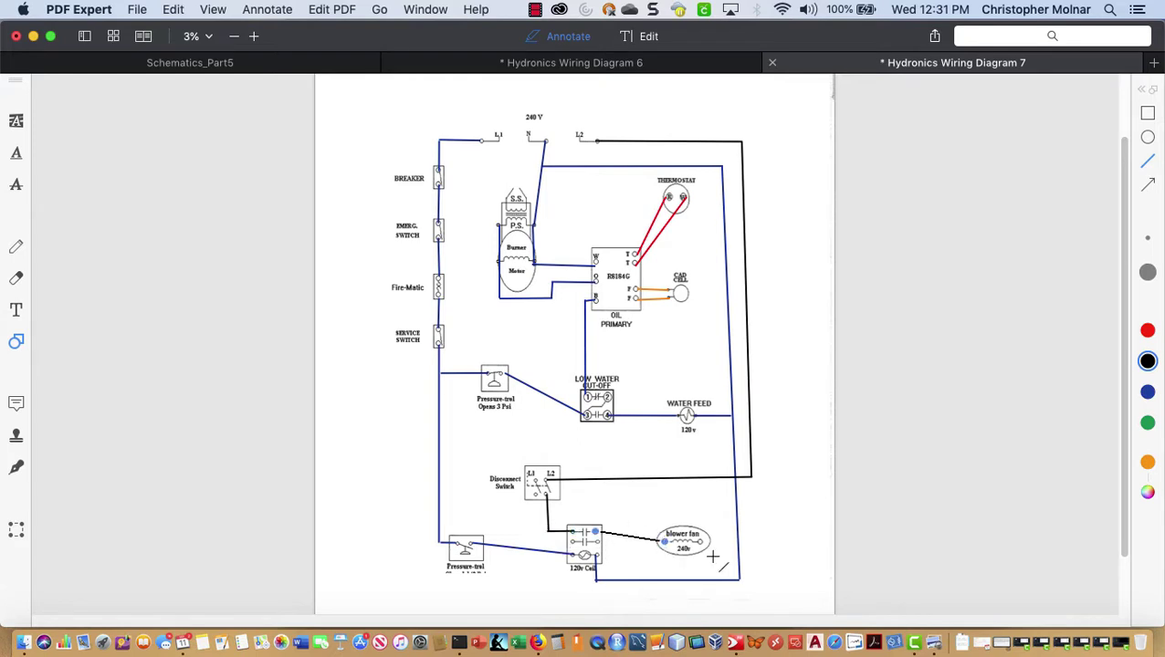
{"action": "left_click", "coordinate": [702, 543]}
{"action": "left_click_drag", "start_coordinate": [702, 559], "coordinate": [701, 542]}
{"action": "left_click_drag", "start_coordinate": [600, 543], "coordinate": [703, 558]}
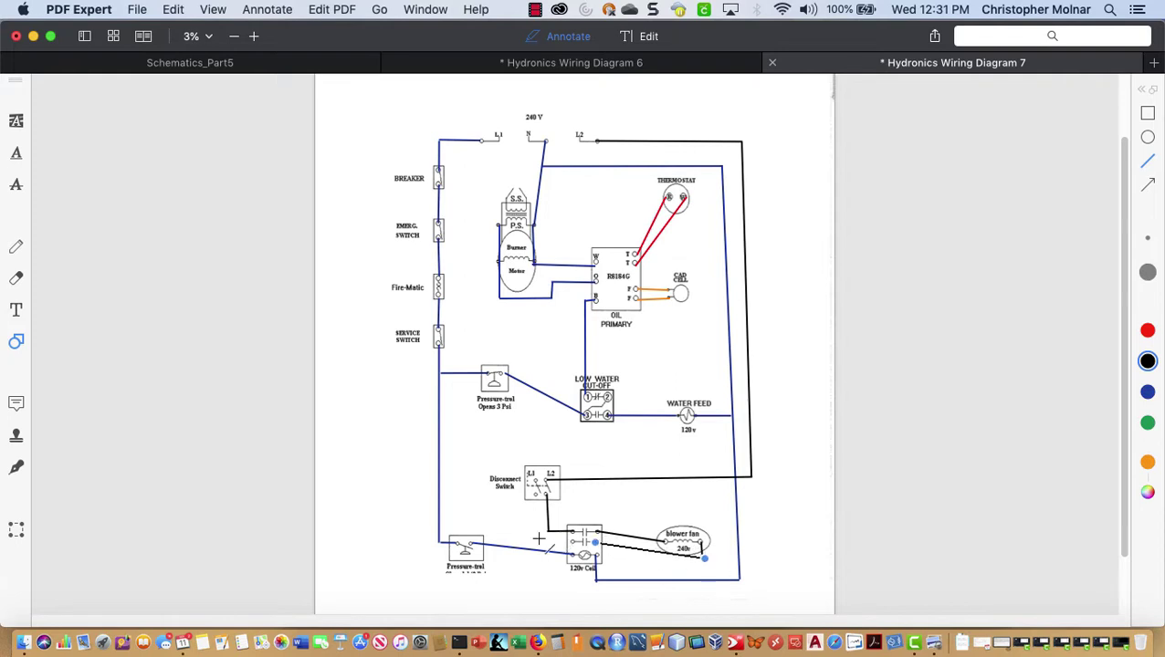
Connect the Disconnect Switch down into the 120v Coil with black wires
{"action": "left_click_drag", "start_coordinate": [539, 539], "coordinate": [572, 542]}
{"action": "left_click_drag", "start_coordinate": [537, 490], "coordinate": [535, 540]}
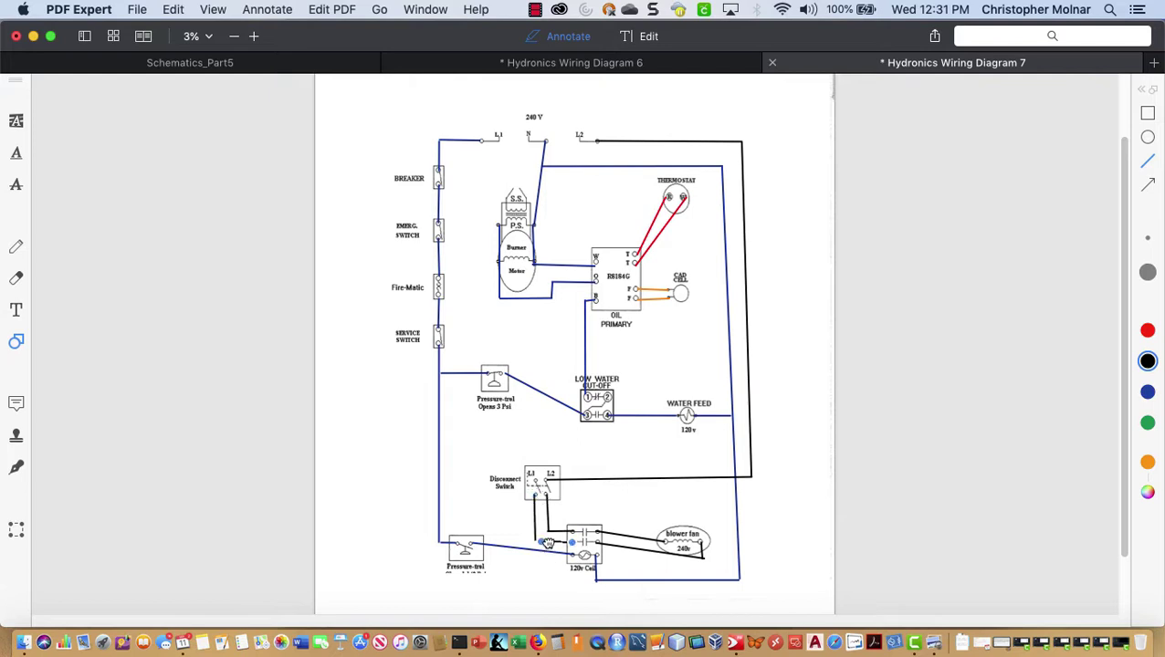
{"action": "left_click", "coordinate": [542, 544]}
{"action": "left_click", "coordinate": [535, 546]}
{"action": "left_click", "coordinate": [536, 544]}
Draw black wires from the Disconnect Switch left, up the left side, and across to L1
{"action": "left_click_drag", "start_coordinate": [403, 438], "coordinate": [535, 439]}
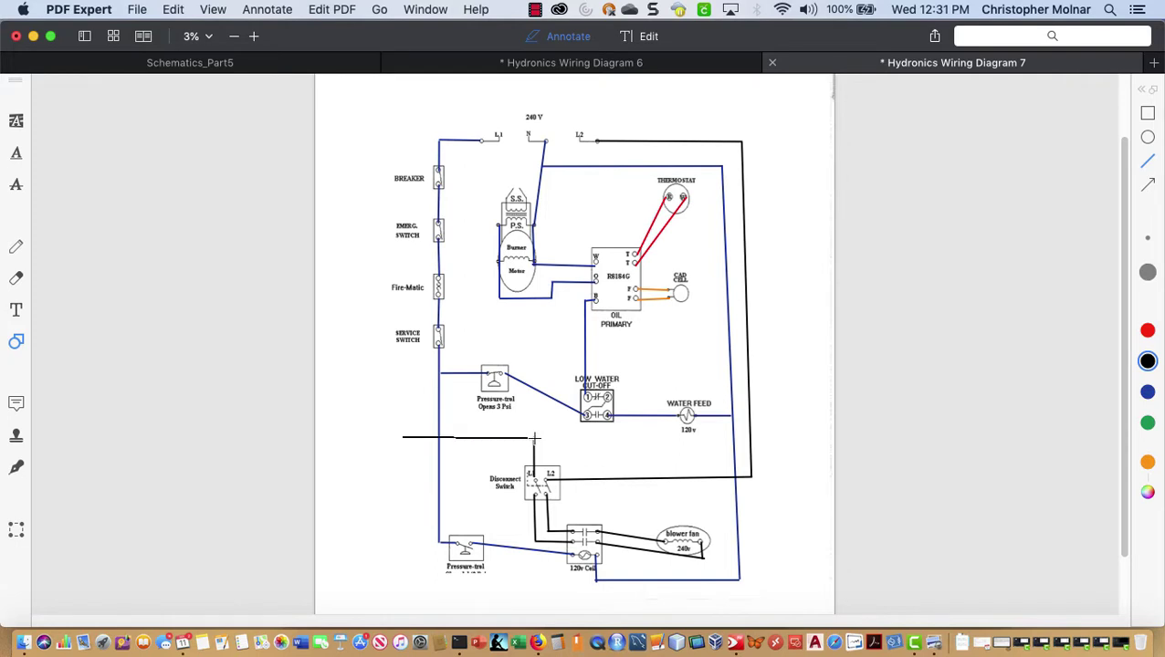
{"action": "mouse_move", "coordinate": [380, 141]}
{"action": "left_mouse_down"}
{"action": "mouse_move", "coordinate": [372, 370]}
{"action": "mouse_move", "coordinate": [384, 441]}
{"action": "left_mouse_up"}
{"action": "left_click", "coordinate": [404, 439]}
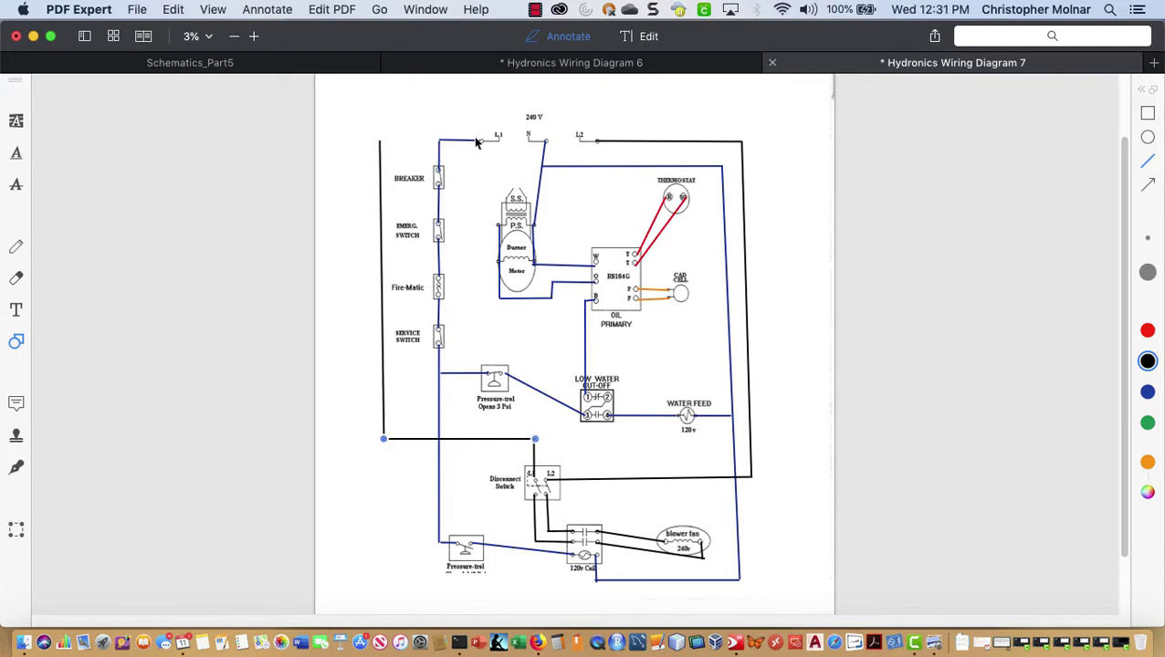
{"action": "left_click_drag", "start_coordinate": [436, 142], "coordinate": [379, 141]}
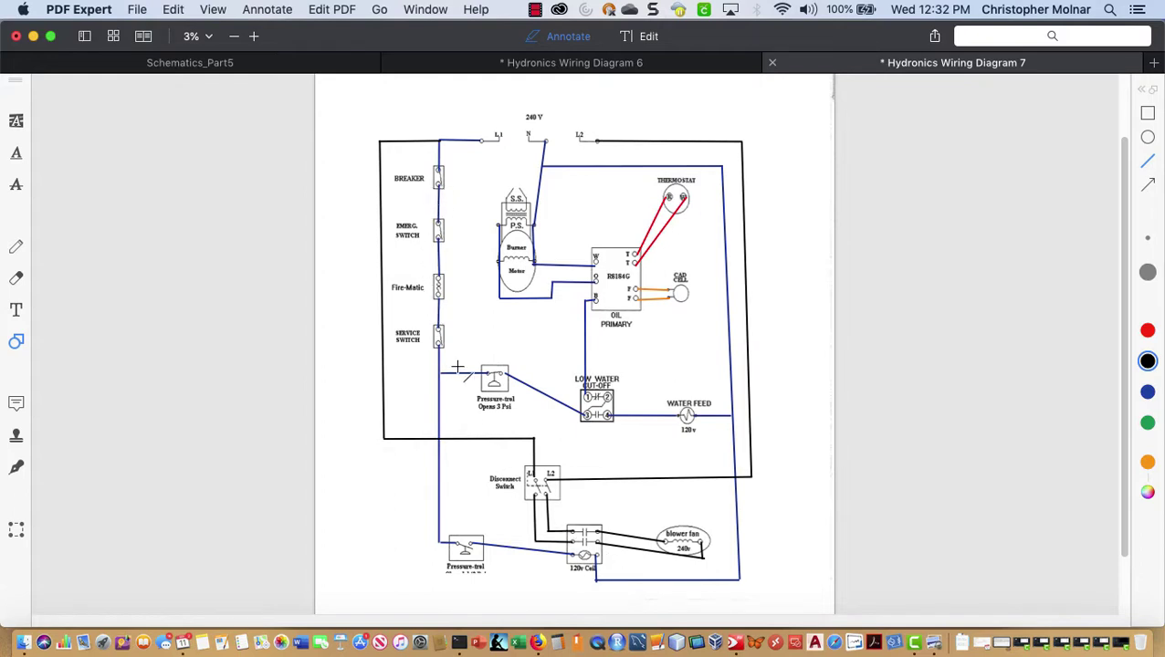
Straighten the blue wire so it runs directly from the left vertical wire to the upper Pressure-trol
{"action": "left_click_drag", "start_coordinate": [457, 371], "coordinate": [481, 372]}
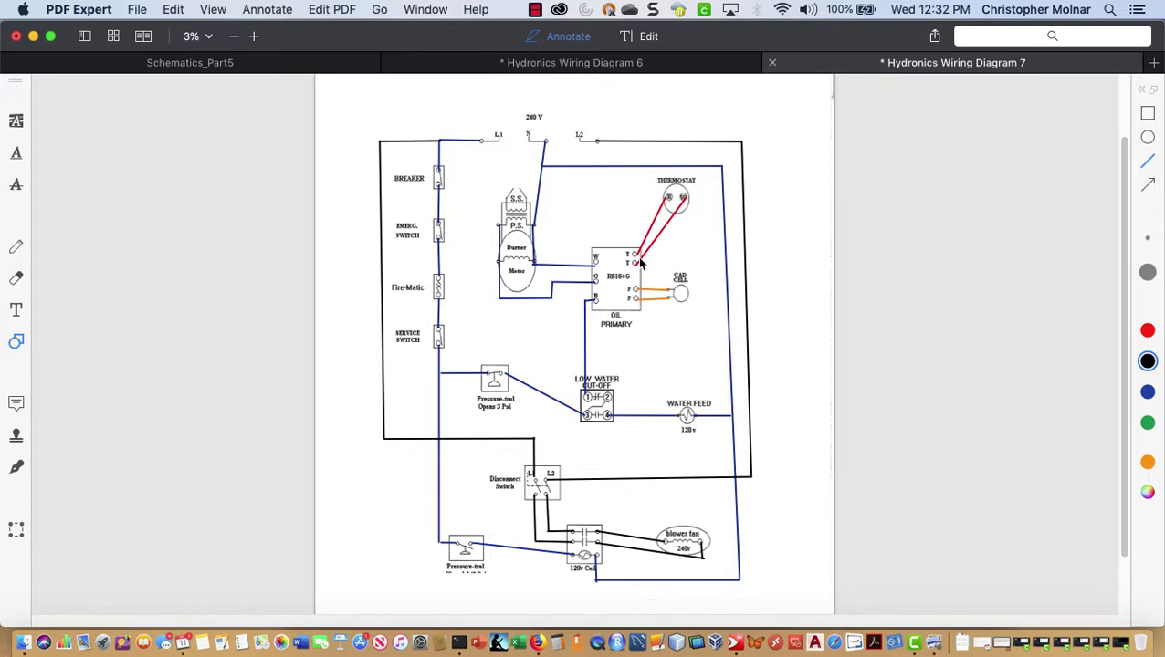